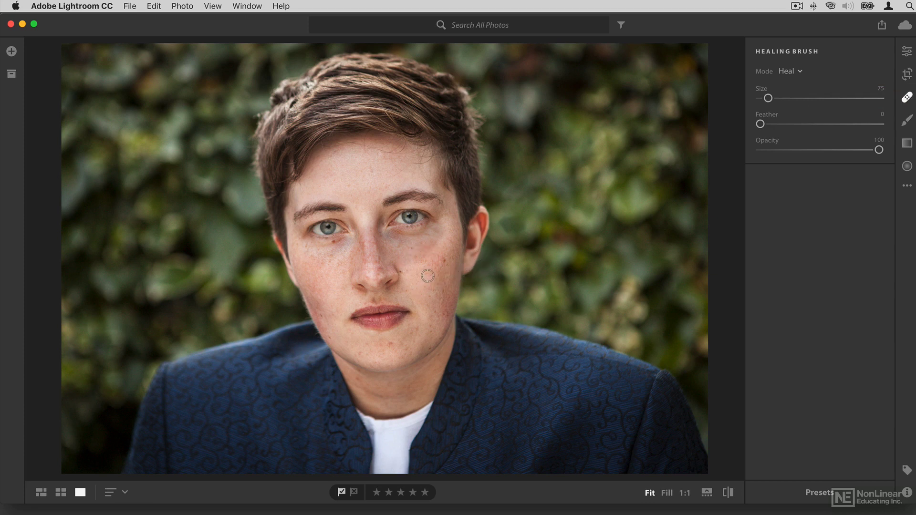
Shrink the Healing Brush to about 35 and heal a blemish on the right cheek
{"action": "key", "text": "z"}
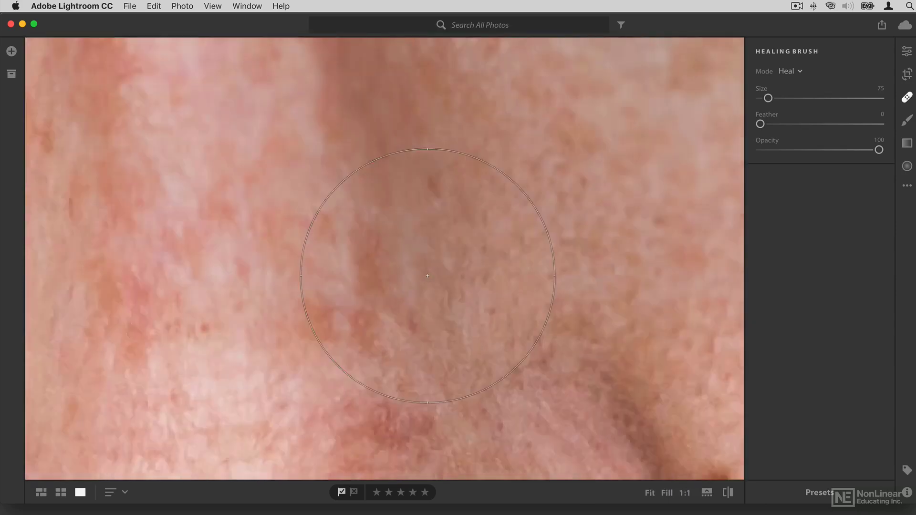
{"action": "key", "text": "z"}
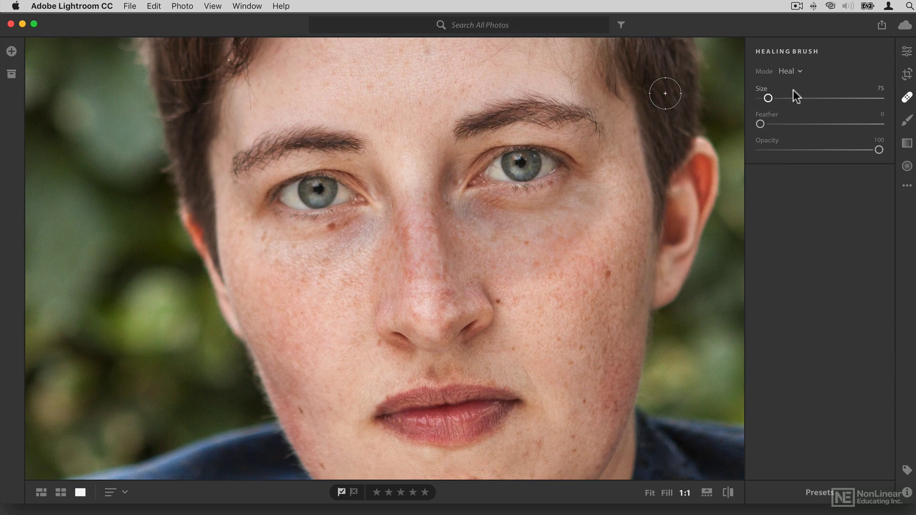
{"action": "left_click_drag", "start_coordinate": [768, 96], "coordinate": [763, 99]}
{"action": "left_click", "coordinate": [607, 274]}
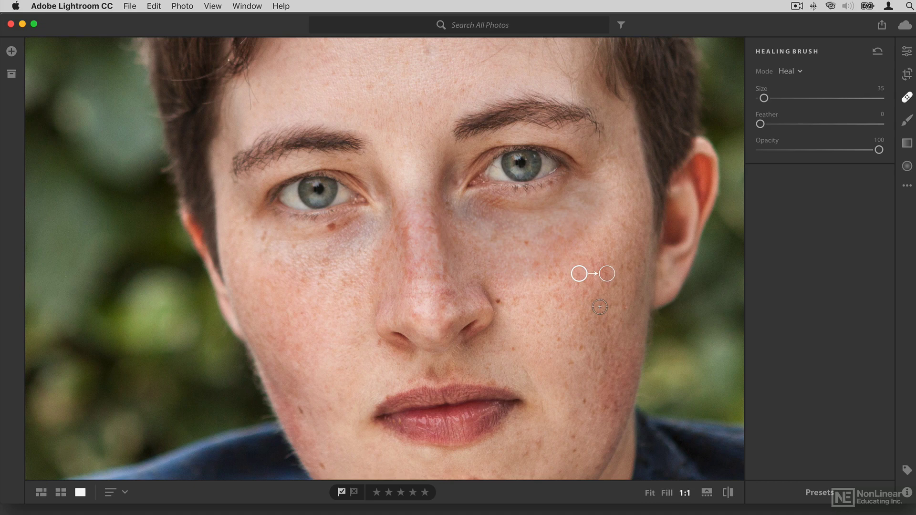
Heal blemishes beside the nose, under the left eye (source moved to clean skin) and on the lower left cheek
{"action": "left_click", "coordinate": [499, 301]}
{"action": "left_click", "coordinate": [330, 225]}
{"action": "mouse_move", "coordinate": [323, 245]}
{"action": "left_mouse_down"}
{"action": "mouse_move", "coordinate": [360, 252]}
{"action": "mouse_move", "coordinate": [324, 260]}
{"action": "mouse_move", "coordinate": [339, 256]}
{"action": "left_mouse_up"}
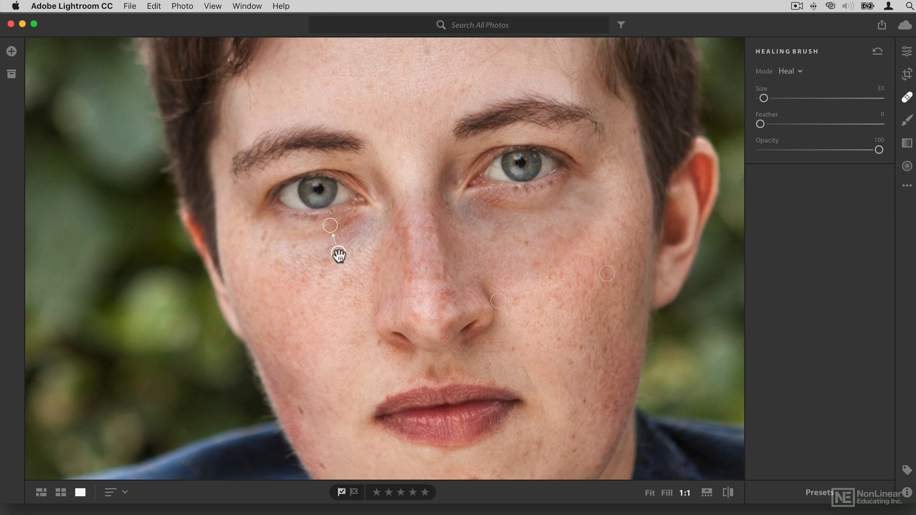
{"action": "left_click", "coordinate": [300, 410]}
Select an existing spot, raise its opacity to 95 and enlarge it to size 60
{"action": "left_click", "coordinate": [607, 273]}
{"action": "left_click_drag", "start_coordinate": [815, 156], "coordinate": [860, 148]}
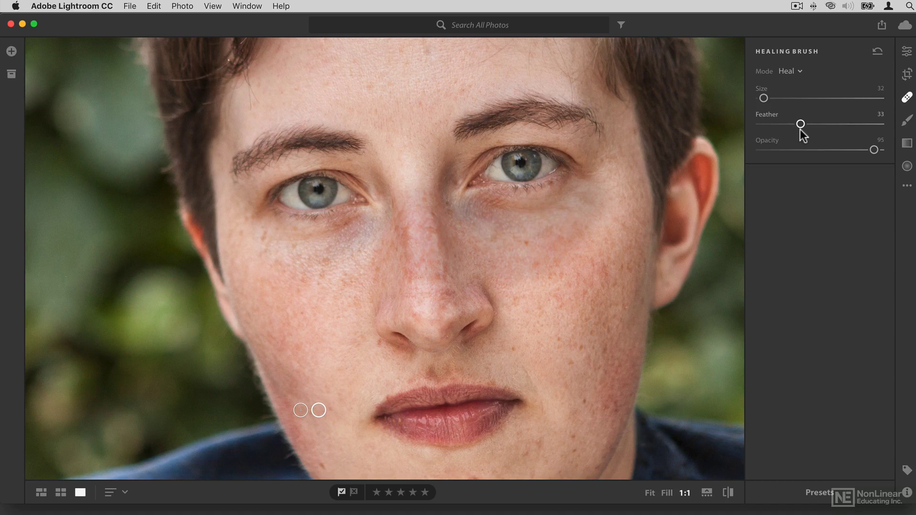
{"action": "left_click_drag", "start_coordinate": [763, 98], "coordinate": [766, 99]}
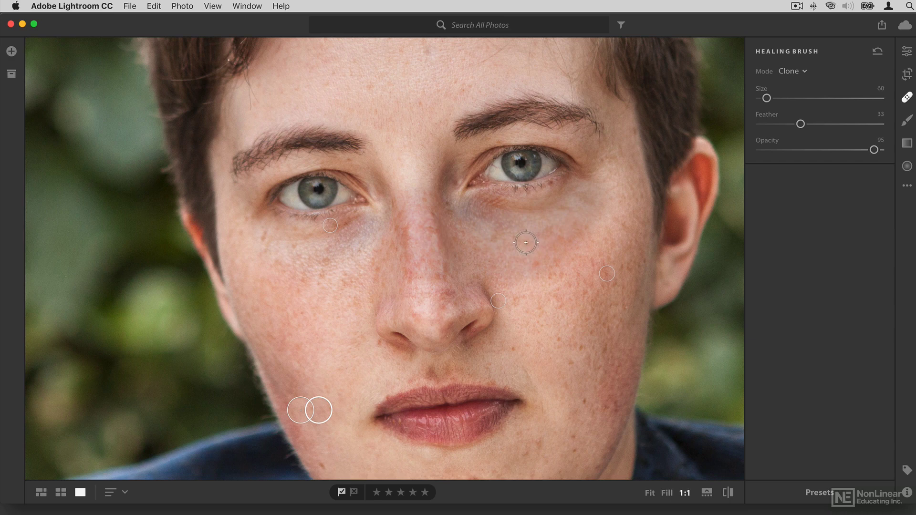
Add a clone spot below the right eye and move its source onto clean skin nearby
{"action": "left_click", "coordinate": [526, 243]}
{"action": "mouse_move", "coordinate": [532, 272]}
{"action": "left_mouse_down"}
{"action": "mouse_move", "coordinate": [545, 296]}
{"action": "mouse_move", "coordinate": [531, 288]}
{"action": "mouse_move", "coordinate": [539, 288]}
{"action": "left_mouse_up"}
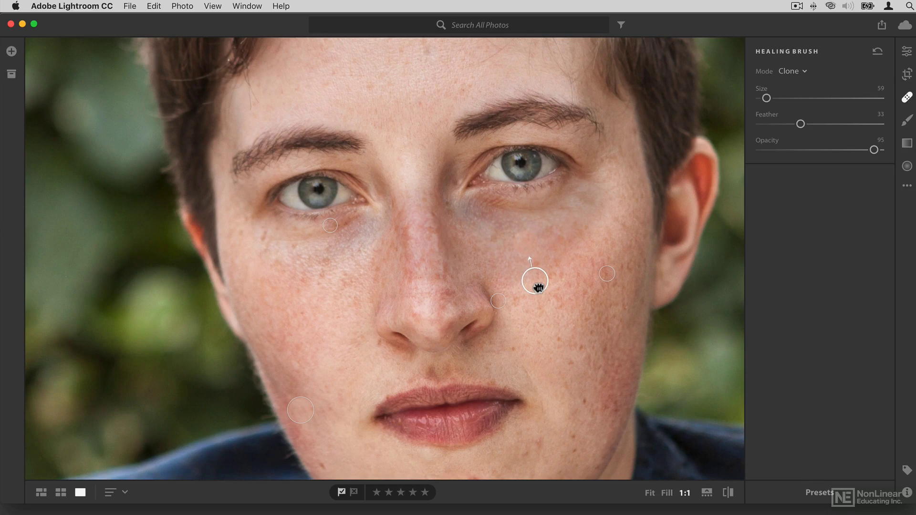
{"action": "mouse_move", "coordinate": [538, 287]}
{"action": "left_mouse_down"}
{"action": "mouse_move", "coordinate": [552, 300]}
{"action": "mouse_move", "coordinate": [601, 212]}
{"action": "mouse_move", "coordinate": [560, 256]}
{"action": "mouse_move", "coordinate": [543, 307]}
{"action": "mouse_move", "coordinate": [523, 290]}
{"action": "mouse_move", "coordinate": [533, 302]}
{"action": "mouse_move", "coordinate": [556, 300]}
{"action": "mouse_move", "coordinate": [556, 315]}
{"action": "mouse_move", "coordinate": [582, 317]}
{"action": "mouse_move", "coordinate": [552, 272]}
{"action": "left_mouse_up"}
Switch the spot mode from Clone to Heal and add another heal spot under the right eye
{"action": "left_click", "coordinate": [792, 71]}
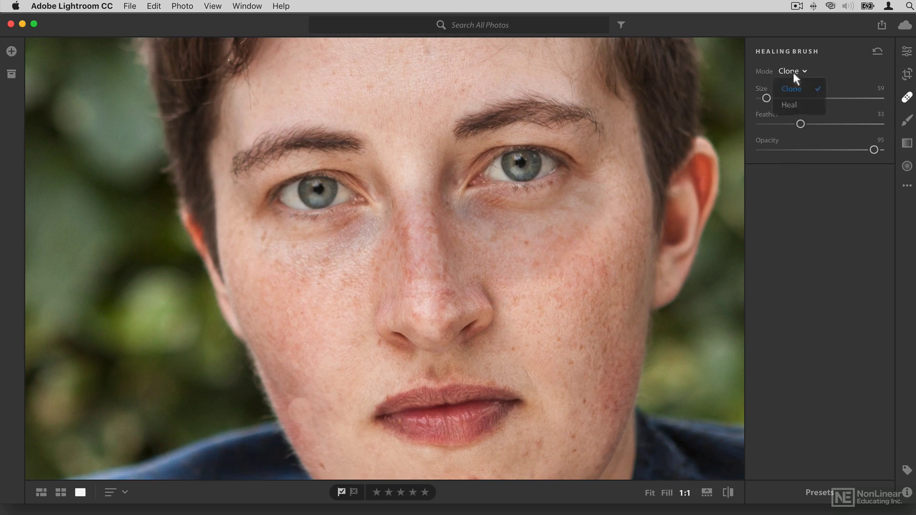
{"action": "left_click", "coordinate": [792, 108]}
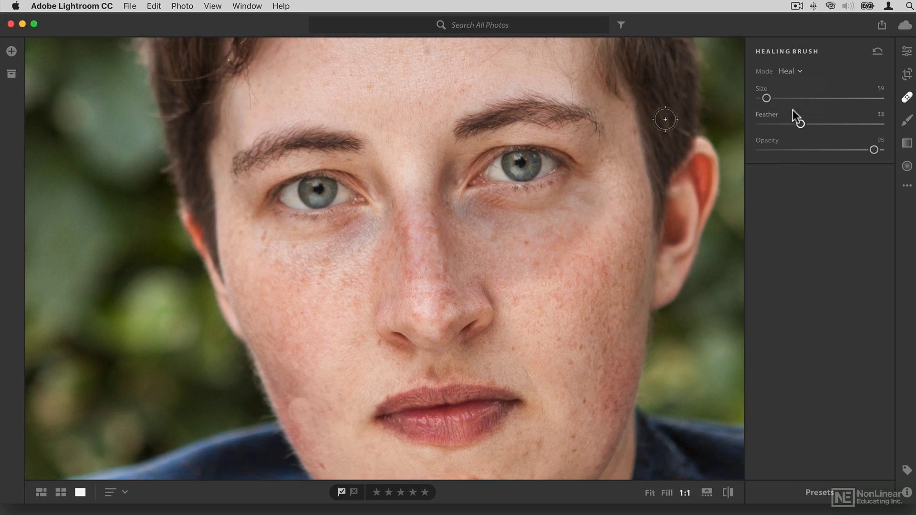
{"action": "left_click", "coordinate": [527, 242]}
Switch between the Crop, Healing Brush and Crop panels, ending in the main Edit adjustments
{"action": "left_click", "coordinate": [906, 73]}
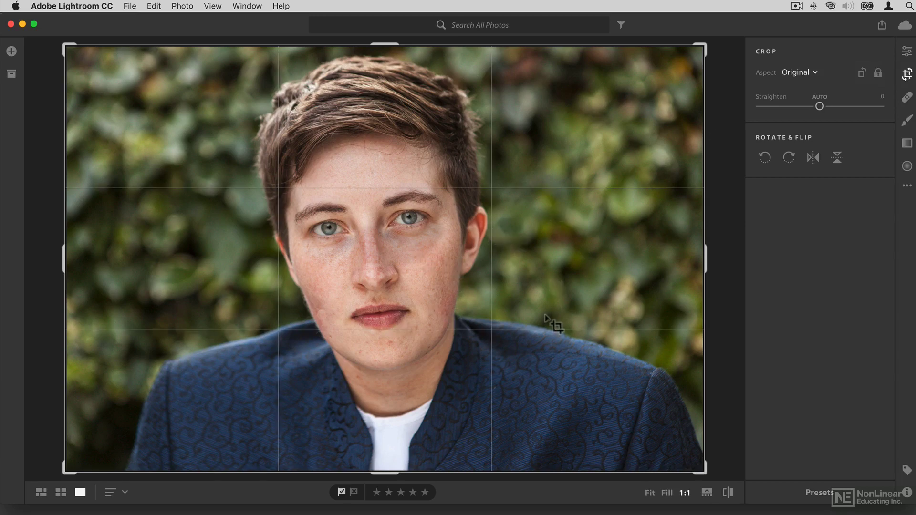
{"action": "left_click", "coordinate": [908, 99]}
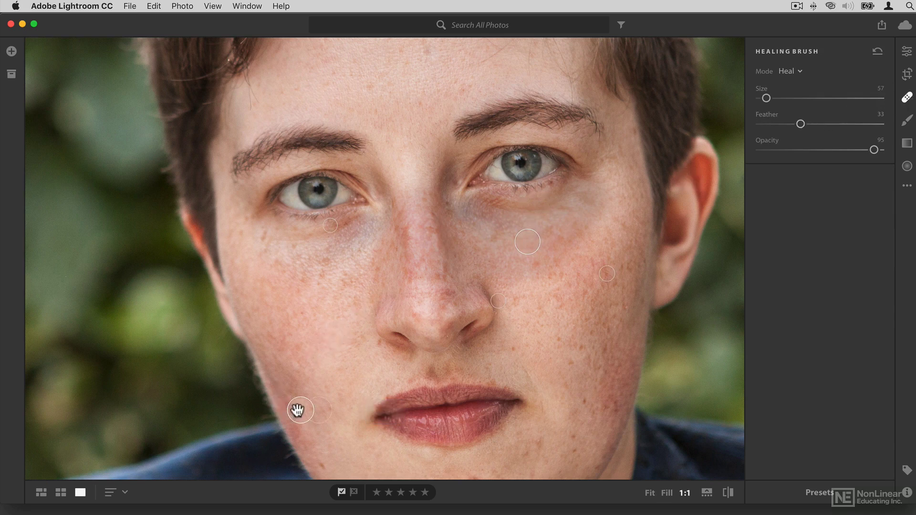
{"action": "left_click", "coordinate": [907, 74]}
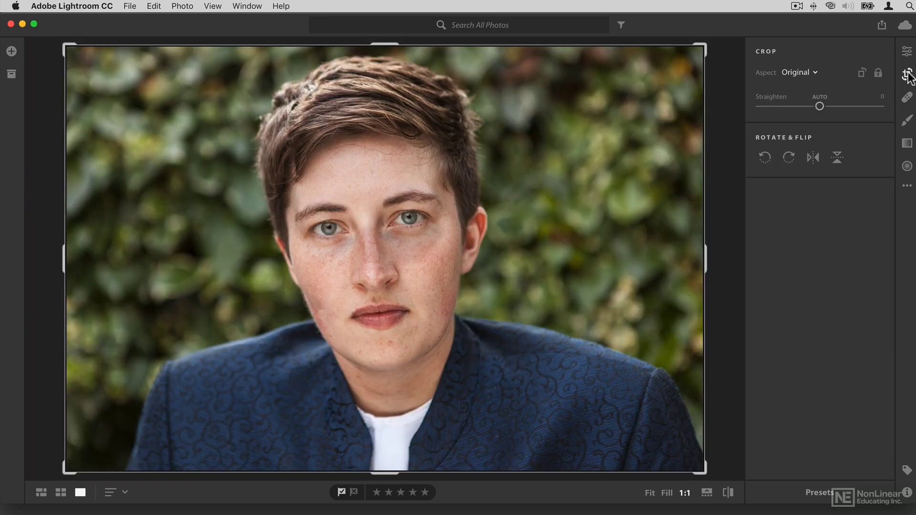
{"action": "left_click", "coordinate": [907, 53]}
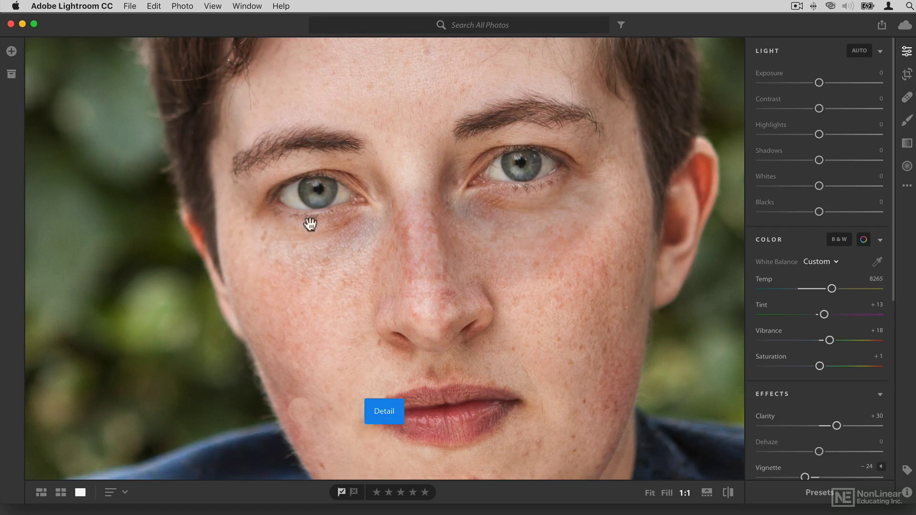
Set Fill zoom, go to the photo grid, reopen the portrait and zoom to 1:1
{"action": "left_click", "coordinate": [292, 415]}
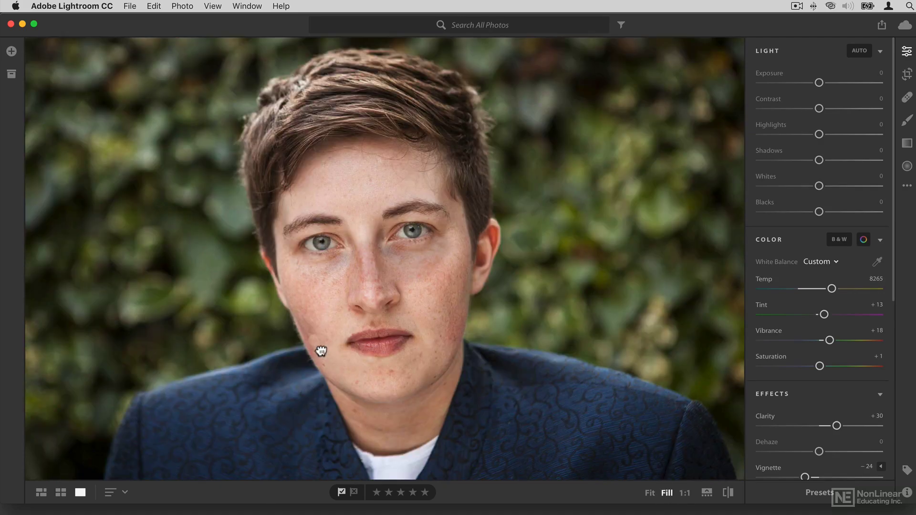
{"action": "key", "text": "g"}
{"action": "double_click", "coordinate": [277, 435]}
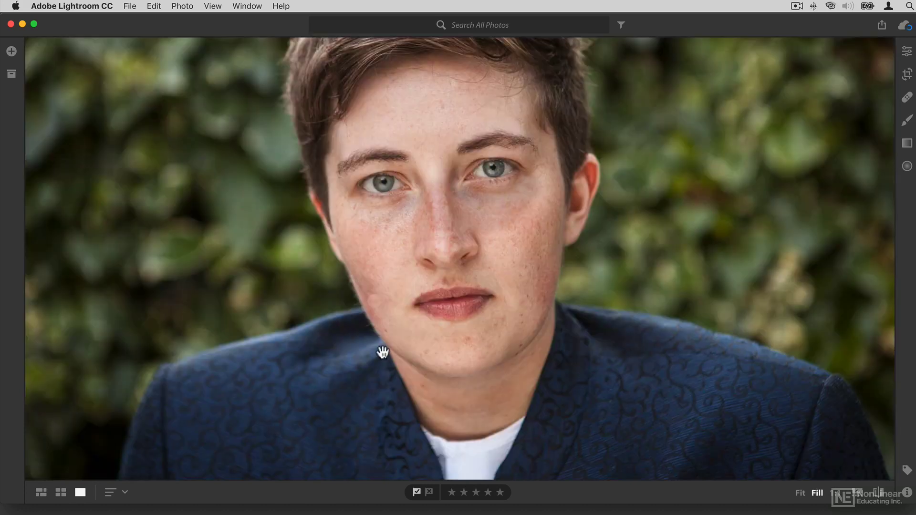
{"action": "left_click", "coordinate": [388, 353]}
Delete the clone spot on the lower left cheek and show the whole portrait at Fit
{"action": "left_click", "coordinate": [908, 99]}
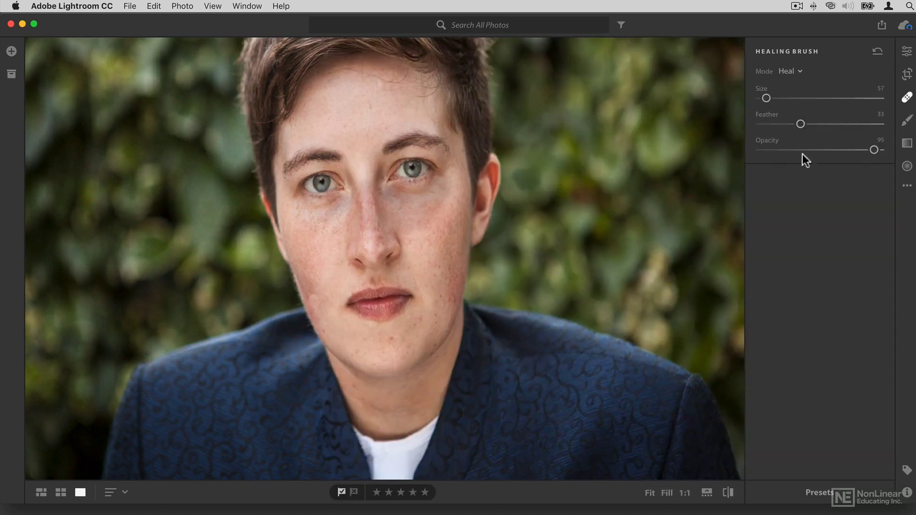
{"action": "key", "text": "z"}
{"action": "key", "text": "z"}
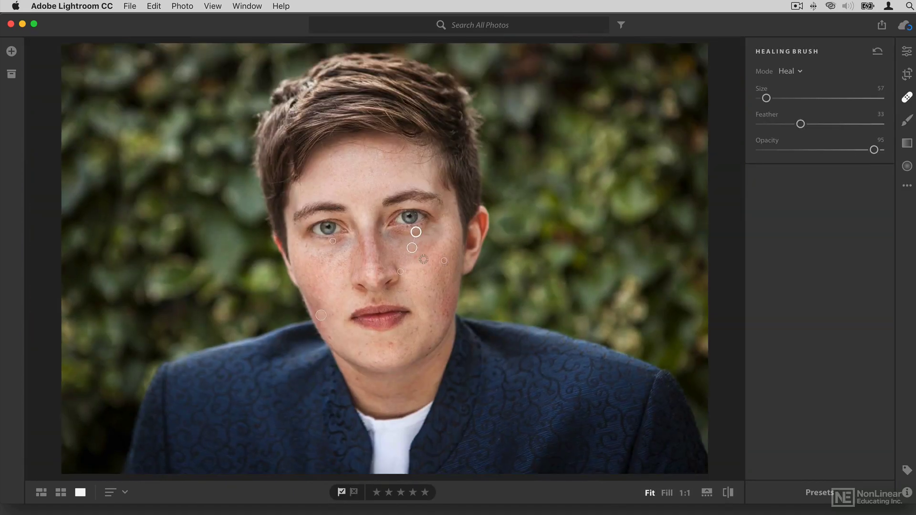
{"action": "key", "text": "z"}
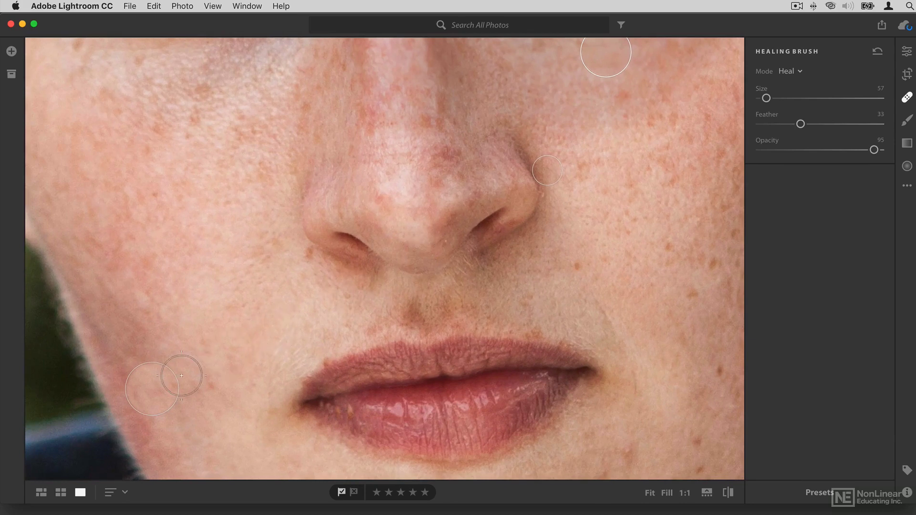
{"action": "left_click", "coordinate": [144, 387]}
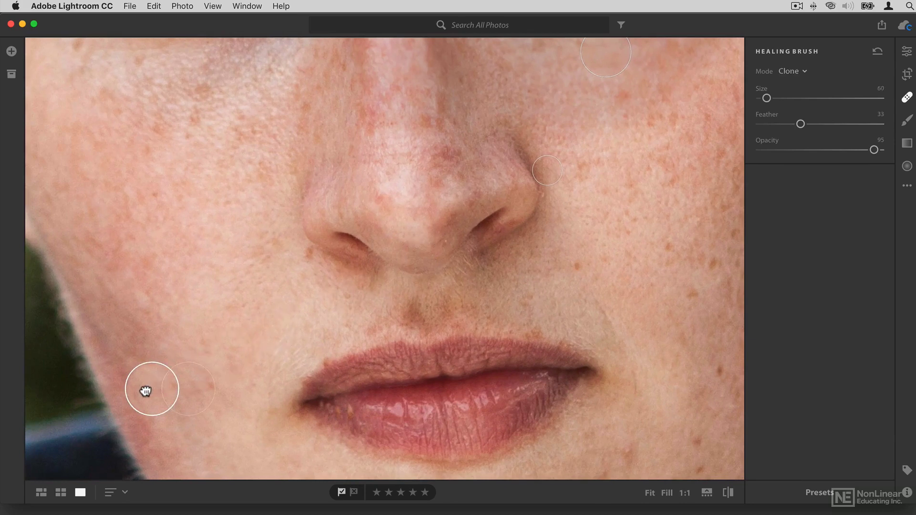
{"action": "key", "text": "Delete"}
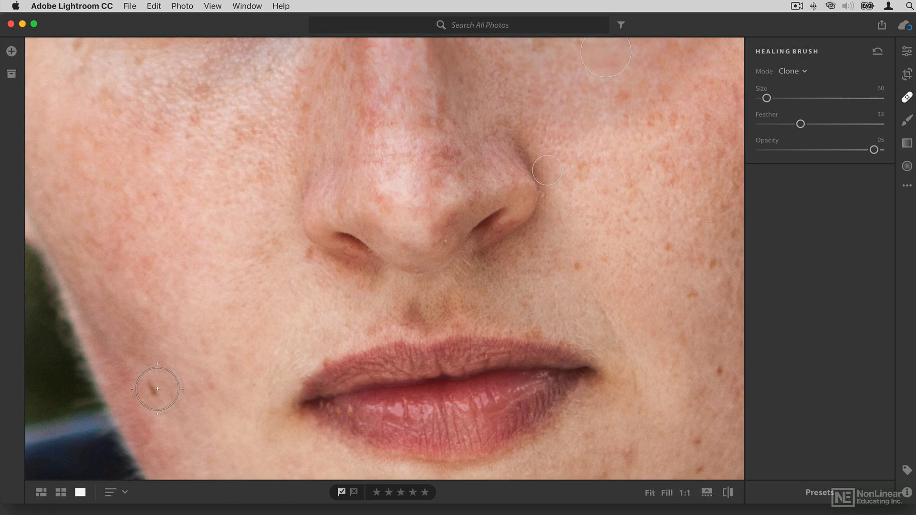
{"action": "left_click", "coordinate": [649, 494]}
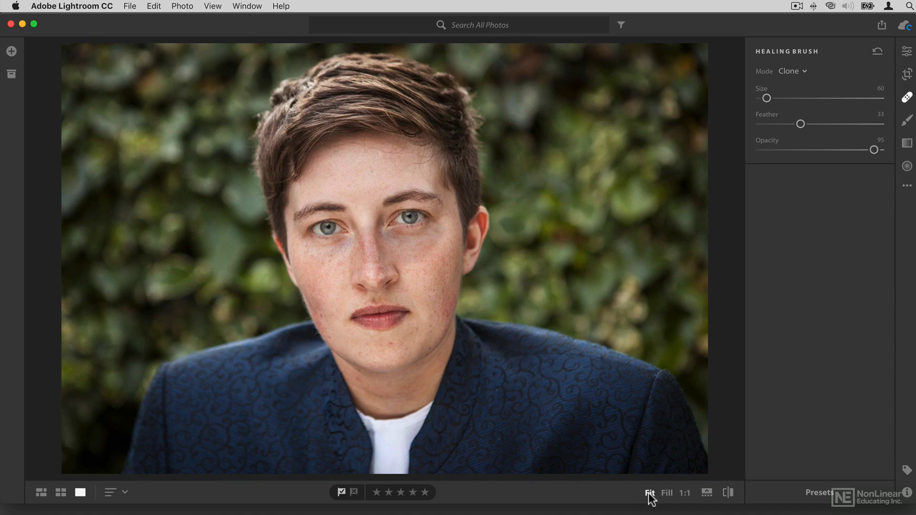